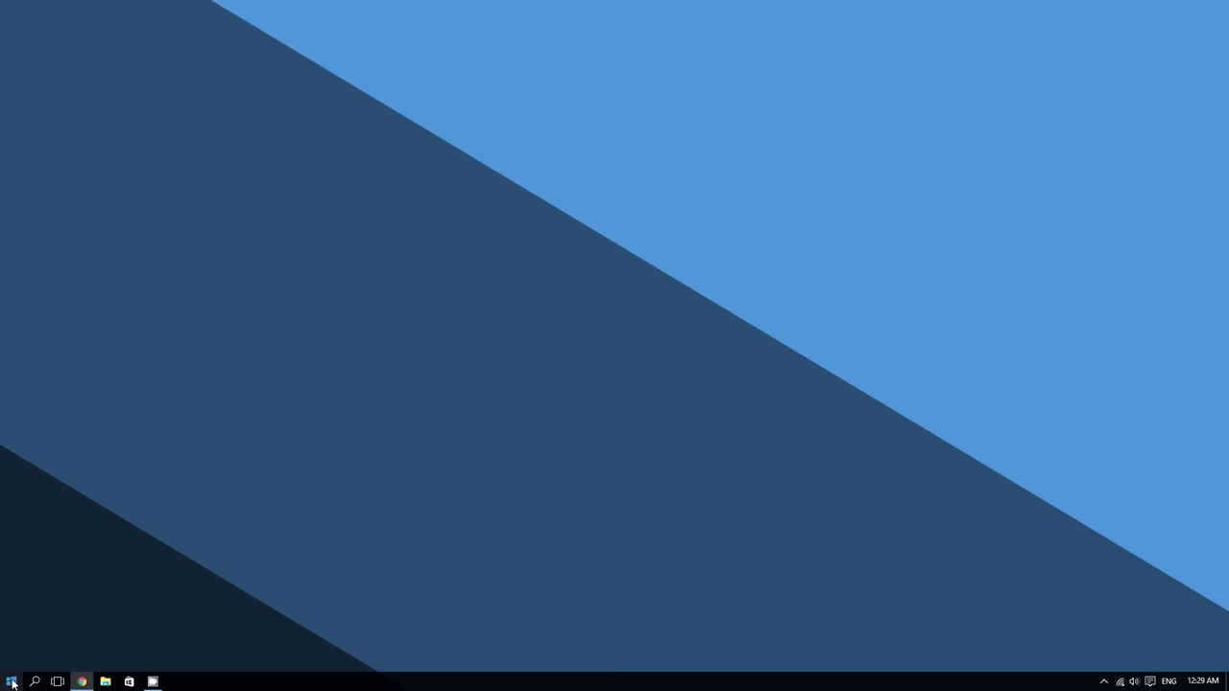
- Search the Start menu for 'scan' and launch Windows Fax and Scan
click(27, 666)
text(scan)
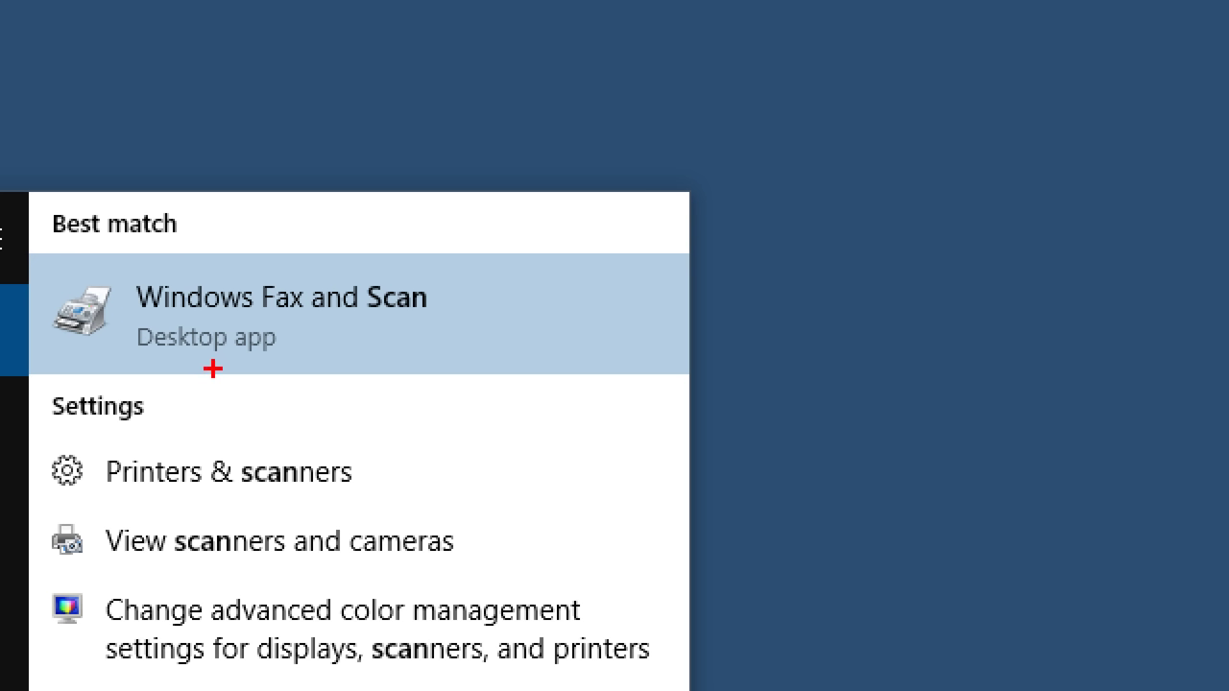
click(212, 369)
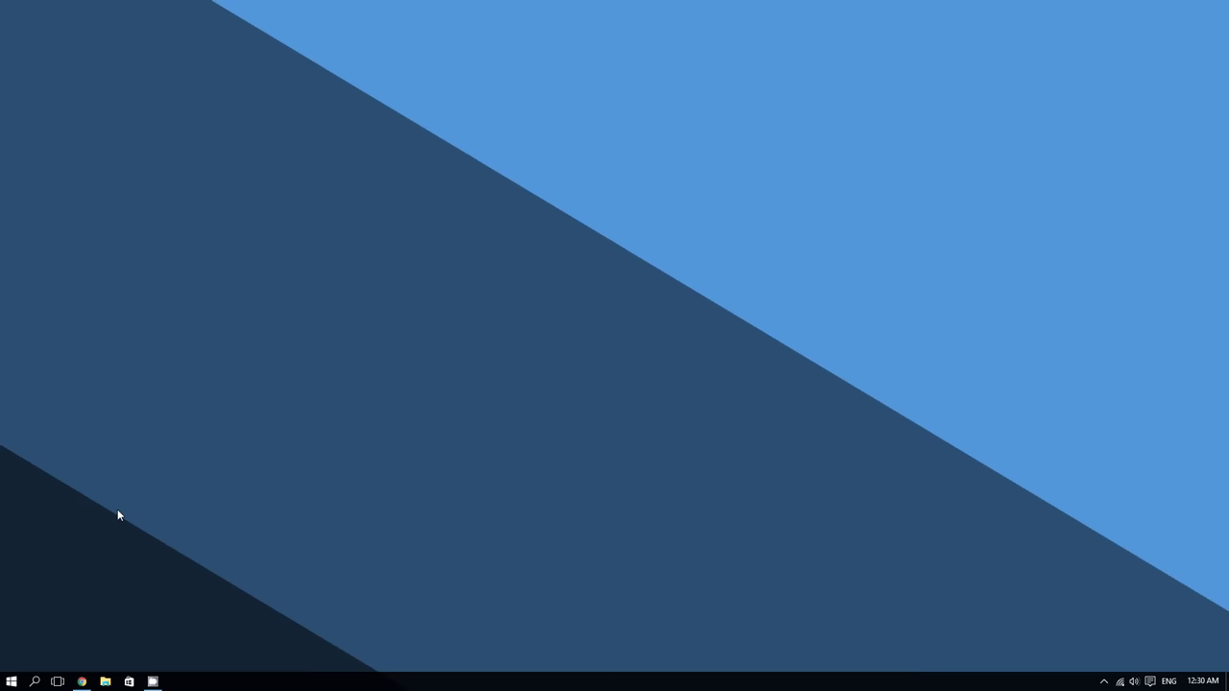
click(11, 681)
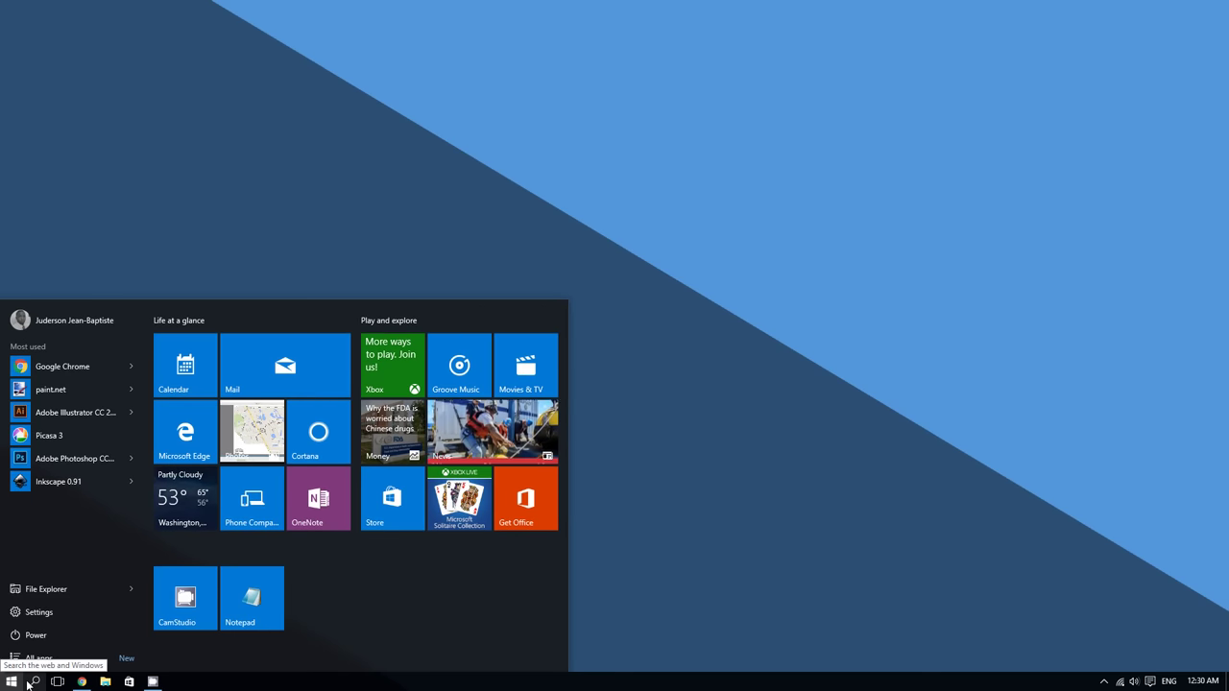
text(scan)
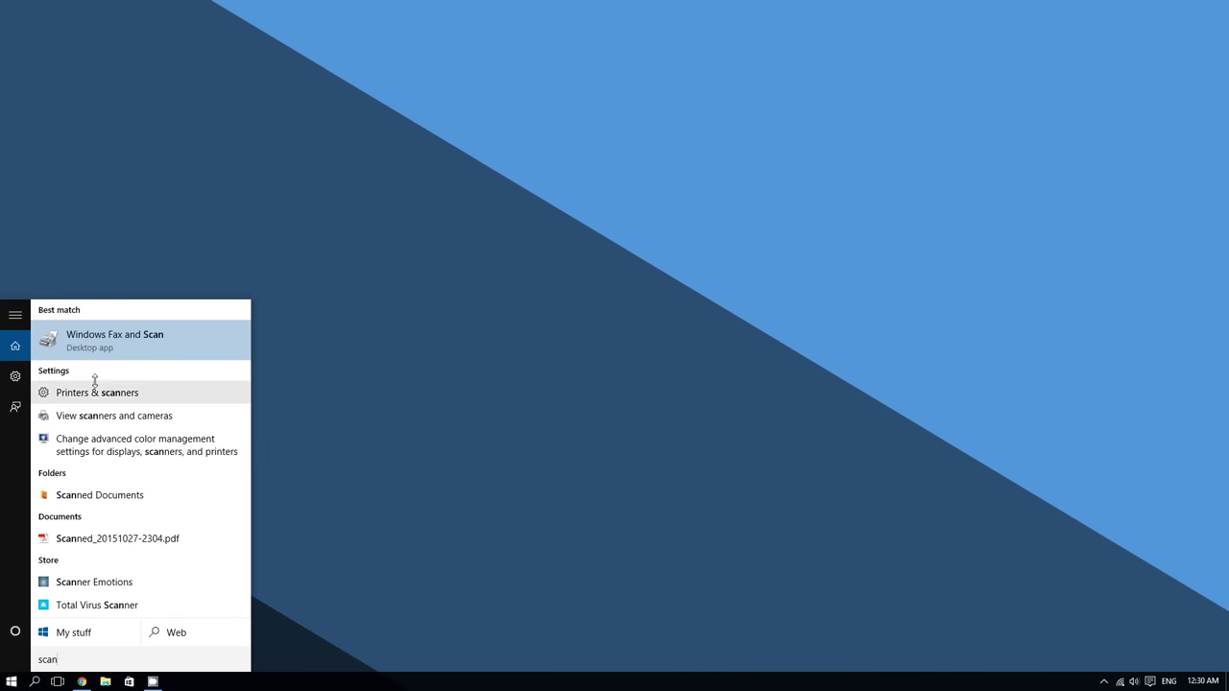
click(105, 343)
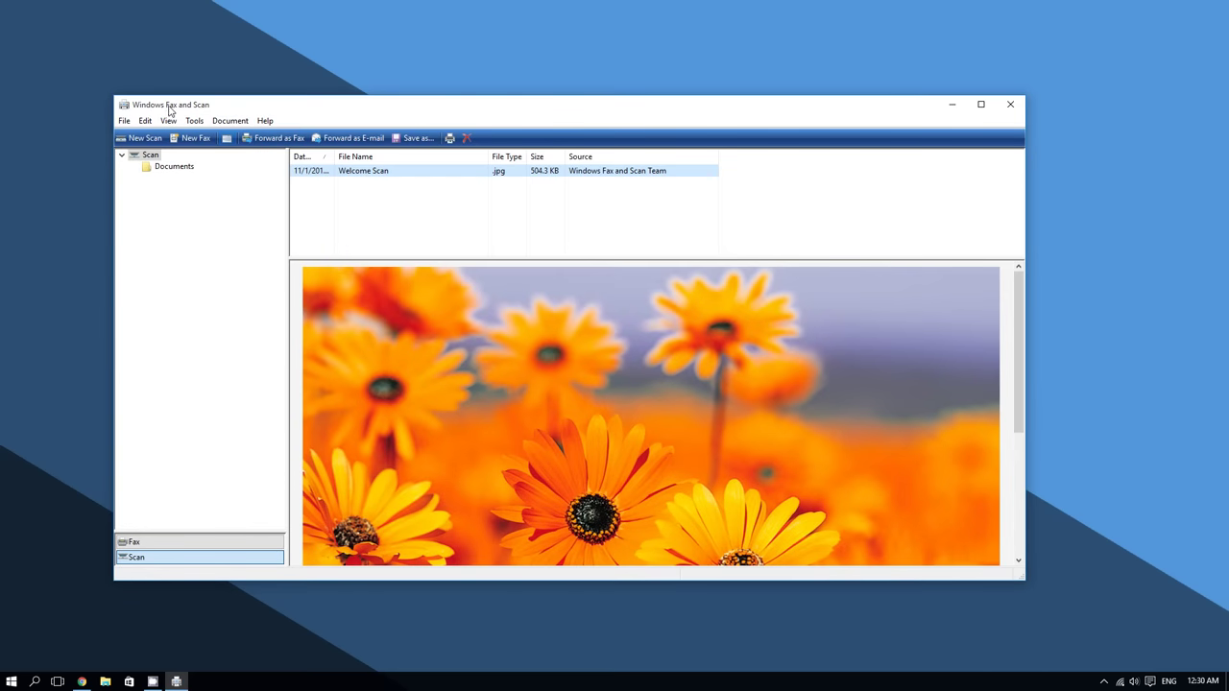
- Move the Windows Fax and Scan window slightly left
mouse_move(169, 110)
mouse_down()
mouse_move(105, 83)
mouse_move(183, 107)
mouse_move(132, 128)
mouse_move(149, 115)
mouse_up()
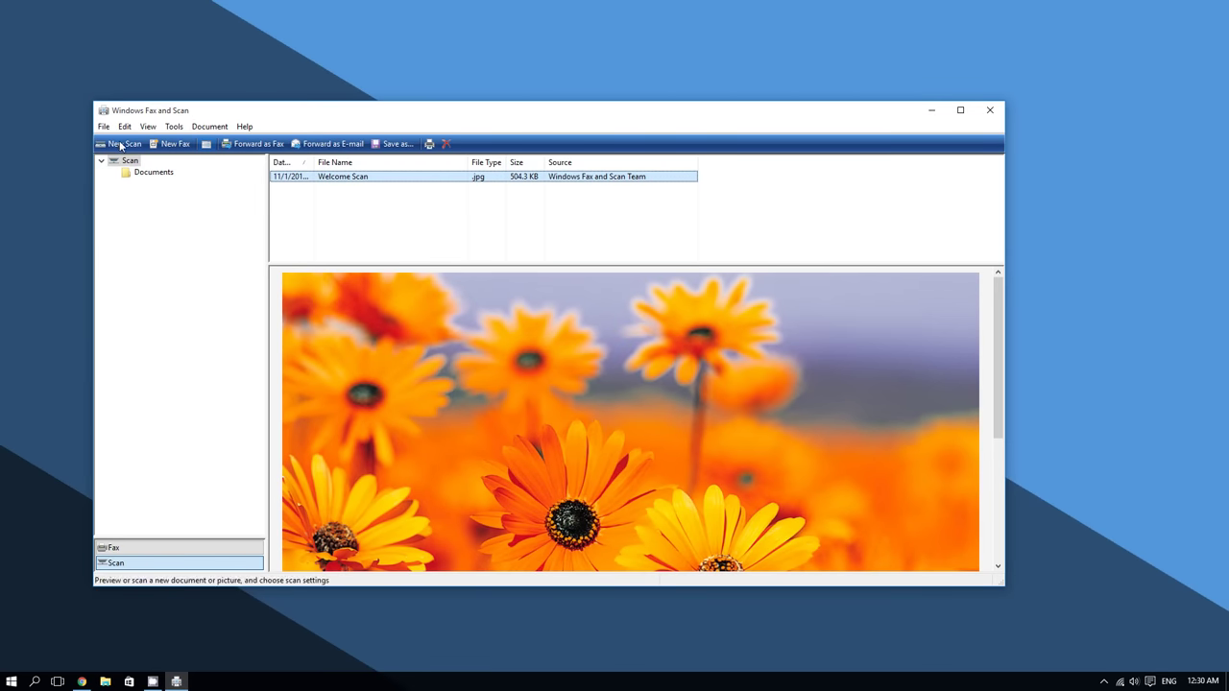
- Start a New Scan (Color, JPG, 200 DPI) and move its dialog to the upper left
click(156, 199)
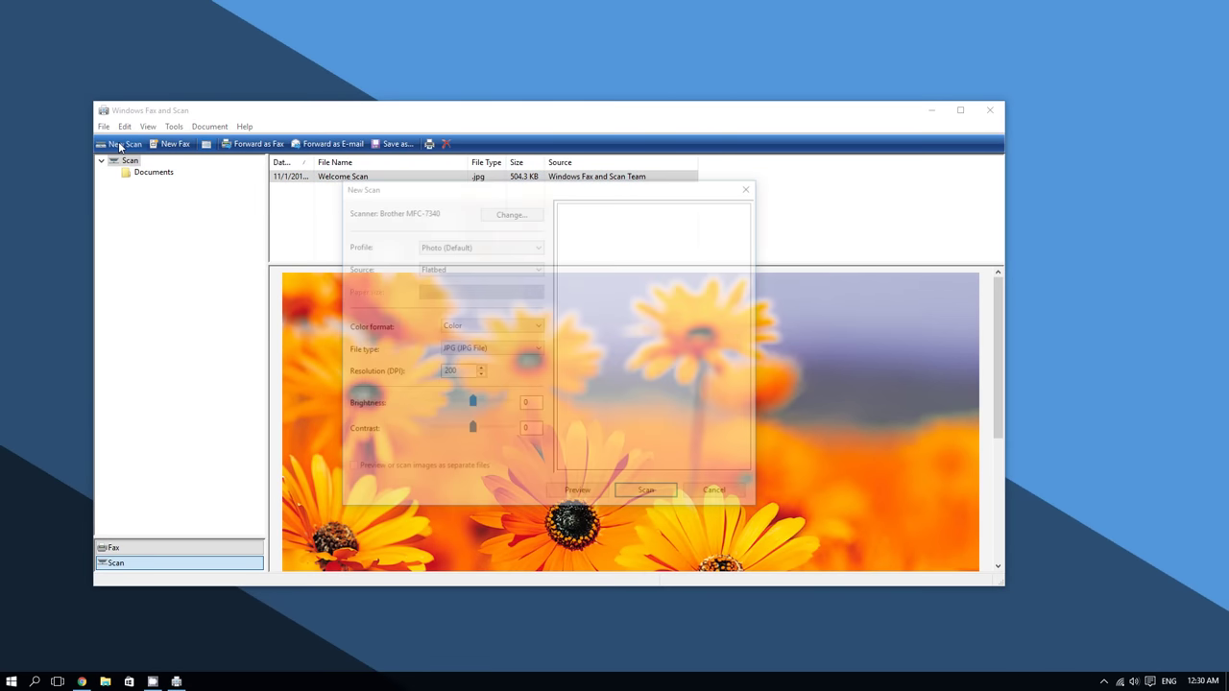
drag(395, 195, 190, 137)
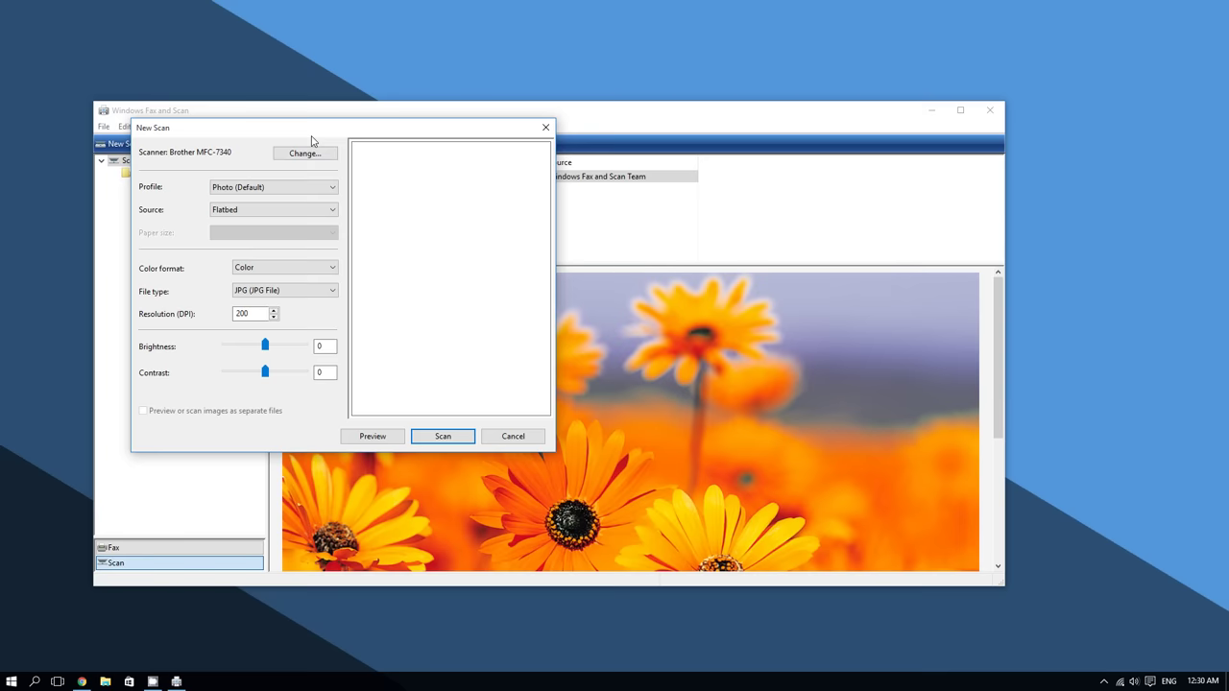
drag(309, 133, 275, 97)
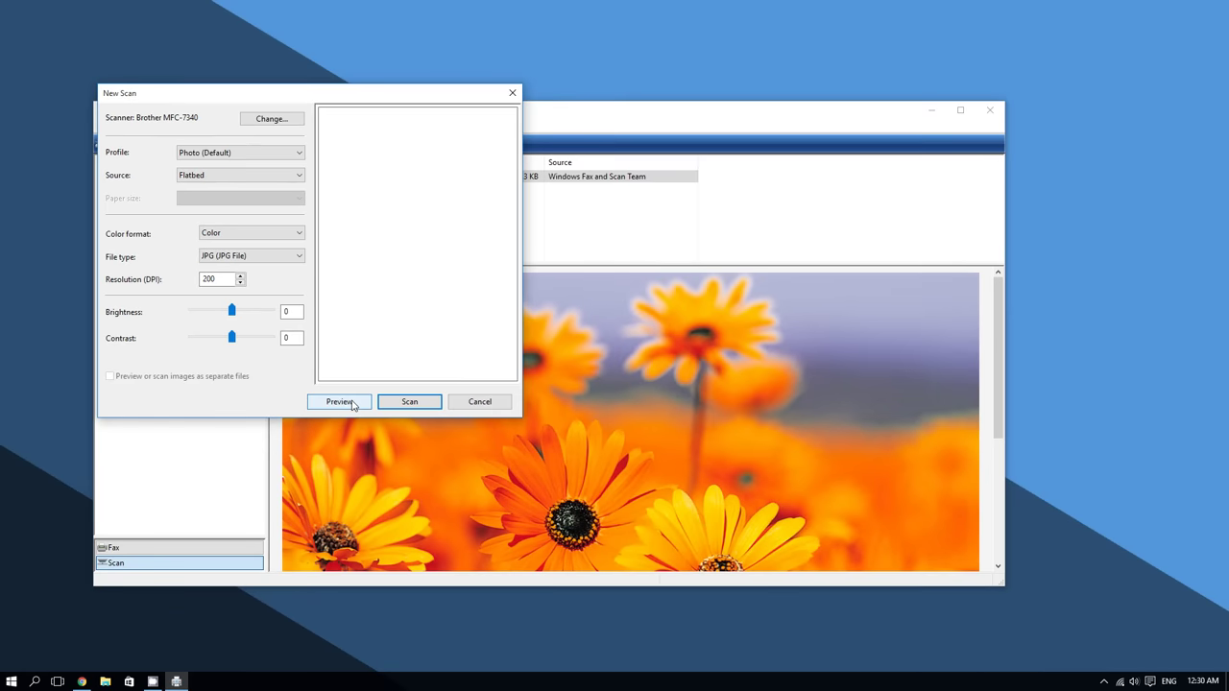
- Preview the hand-drawn figure sketch, then scan it at Color, JPG, 200 DPI
click(353, 405)
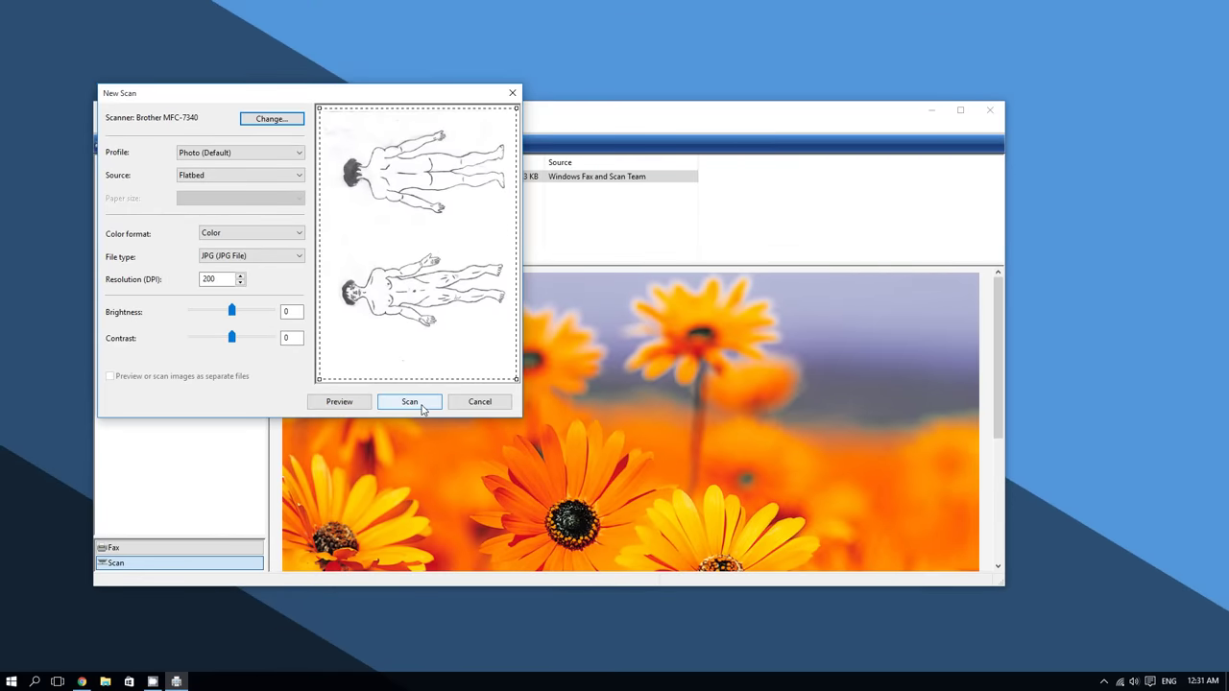
click(420, 407)
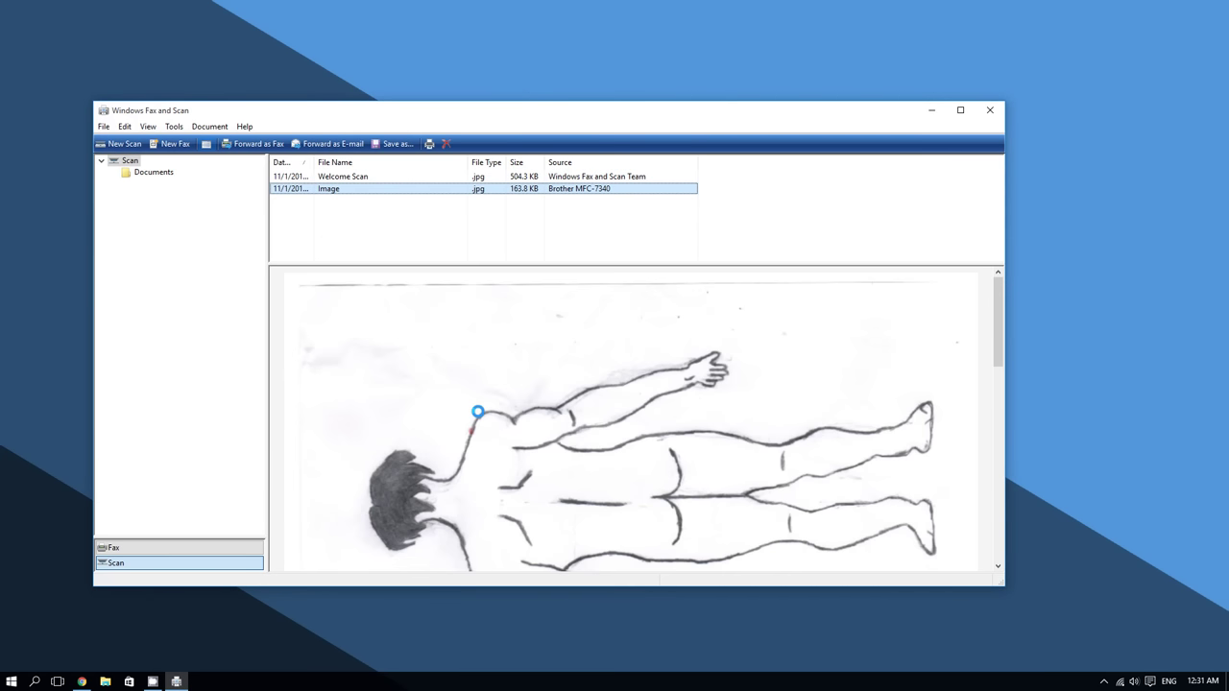
- Scroll through the new 163.8 KB Image in the preview pane and reposition the window
scroll(604, 371, down, 8)
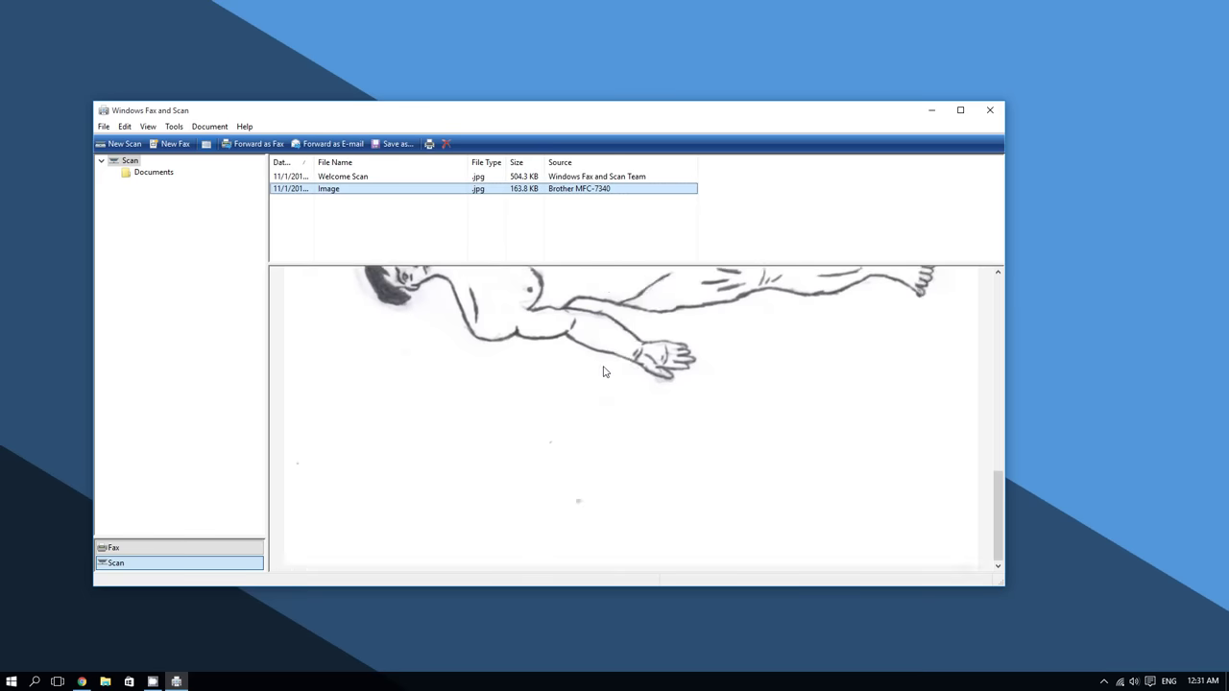
scroll(603, 372, up, 5)
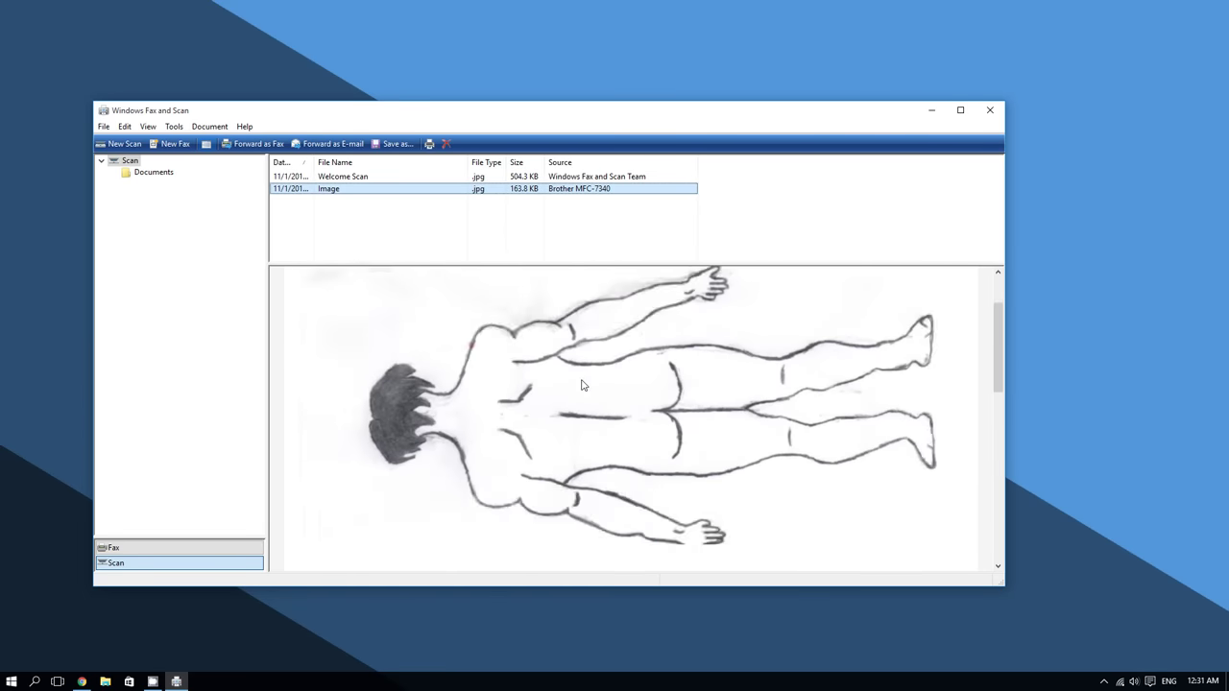
scroll(582, 385, down, 4)
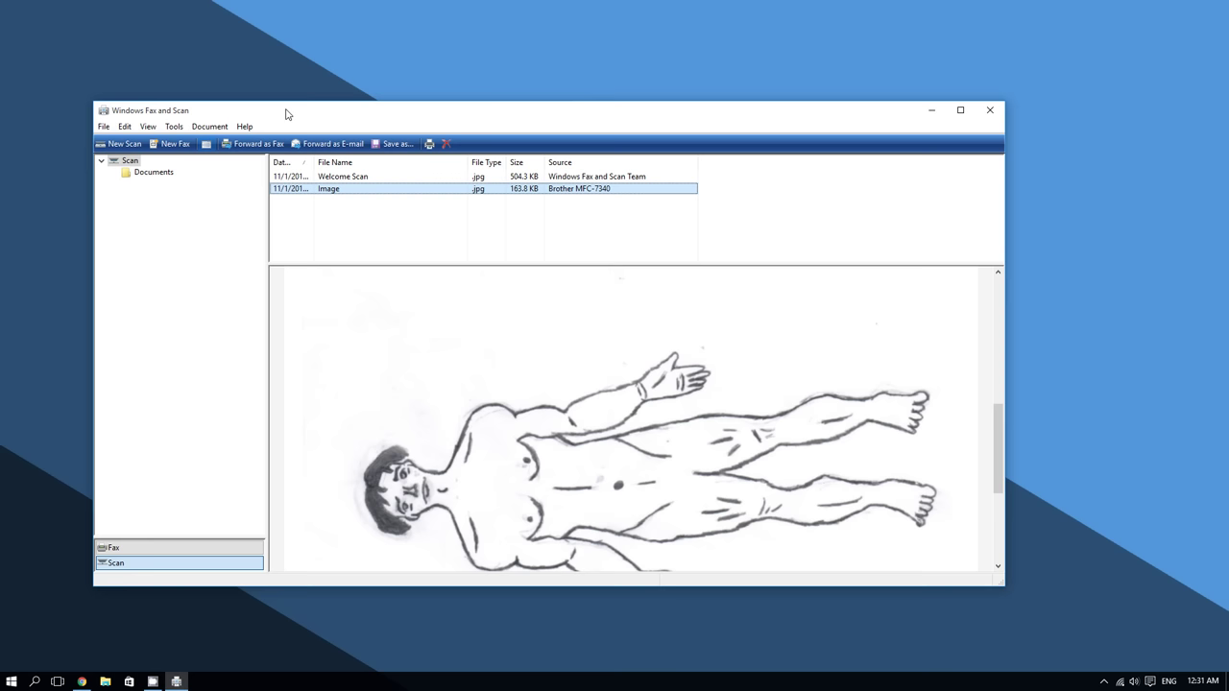
drag(281, 119, 317, 95)
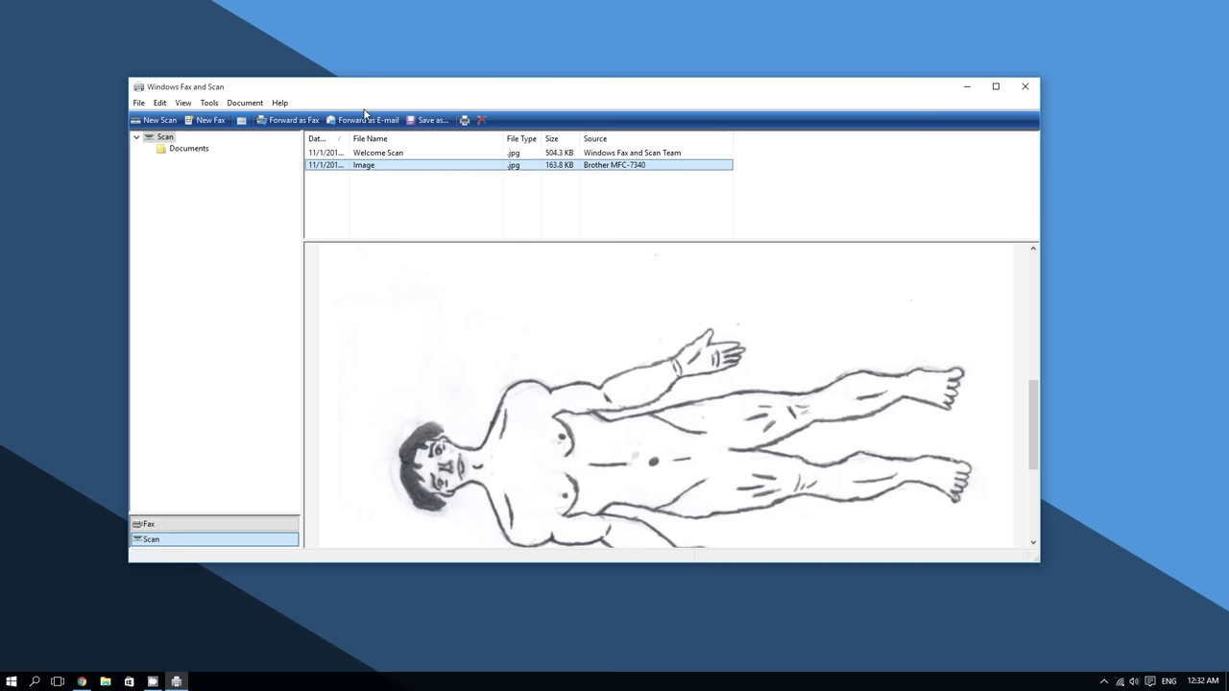
drag(394, 91, 476, 85)
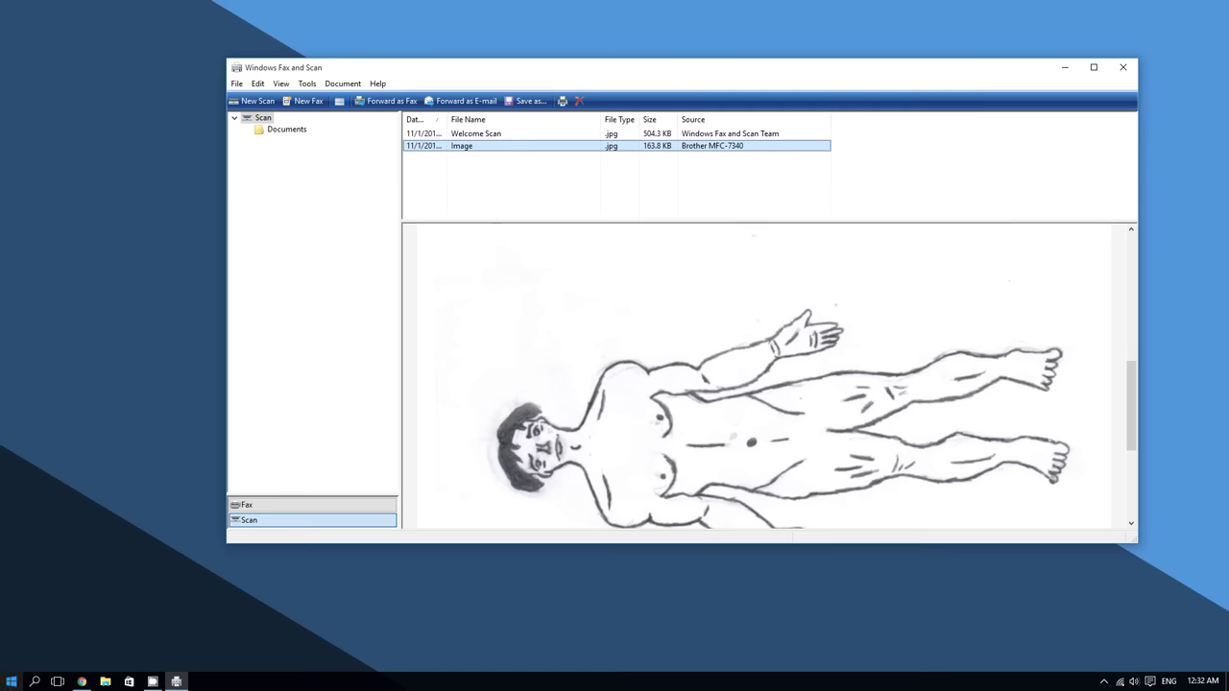
- Search the Start menu for 'scanned' and open the Scanned Documents folder
click(19, 677)
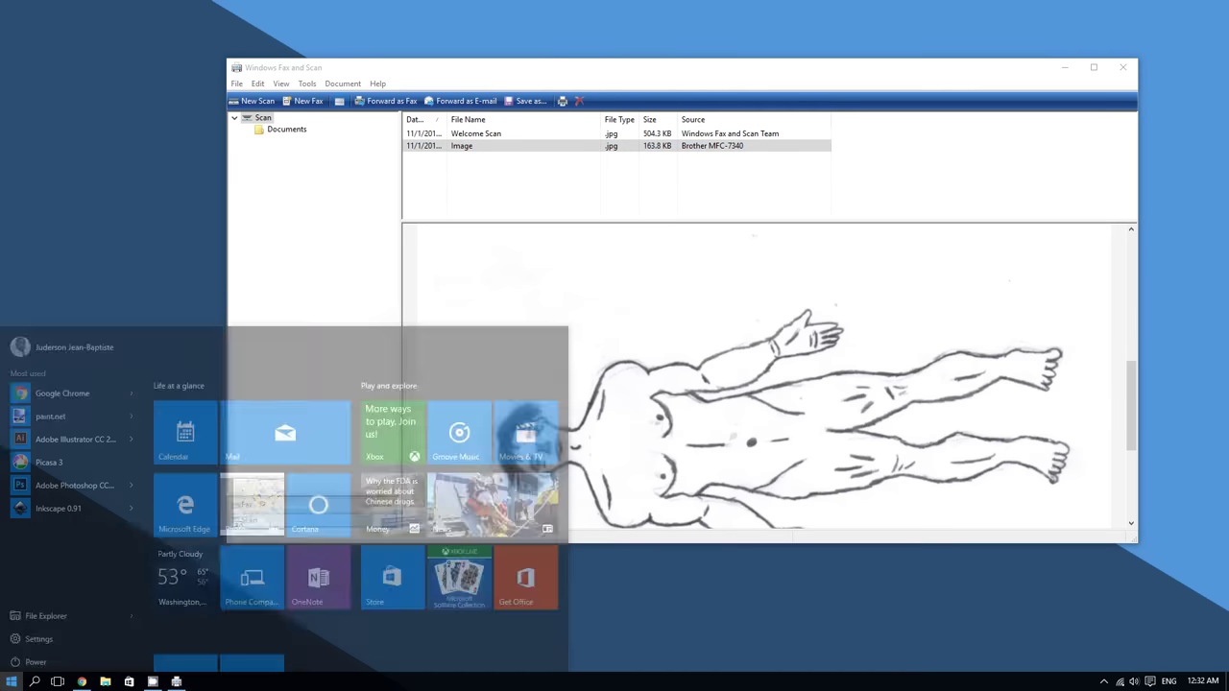
text(scan)
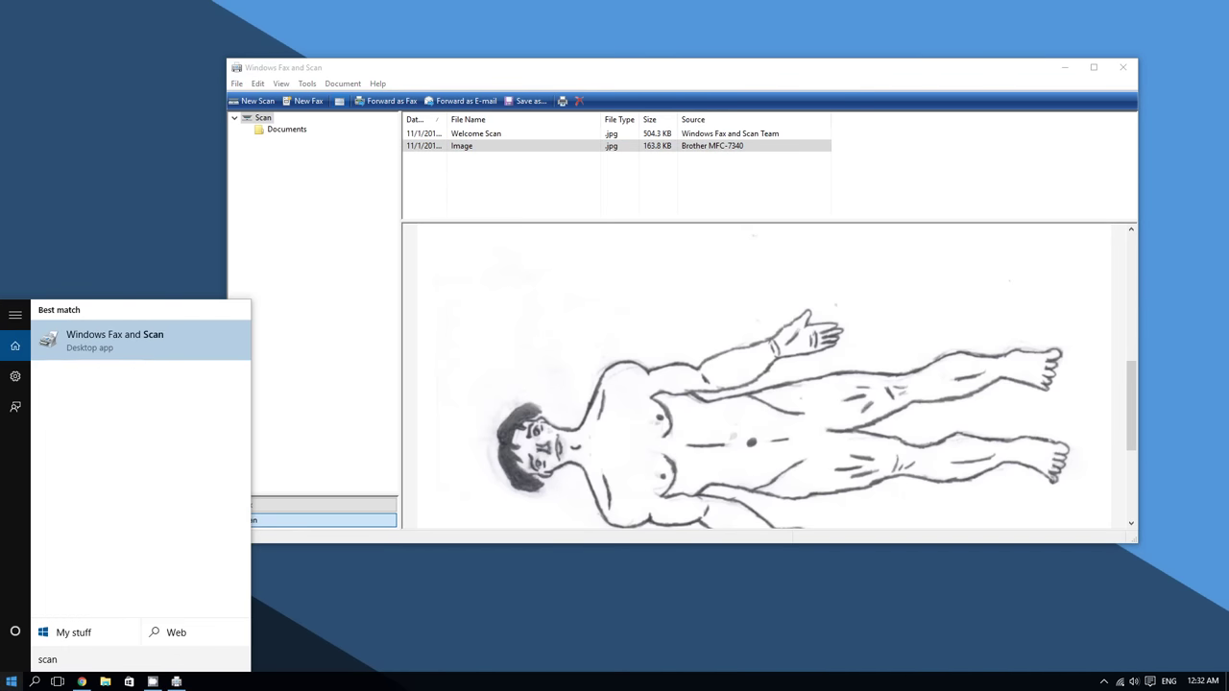
text(ned documenh)
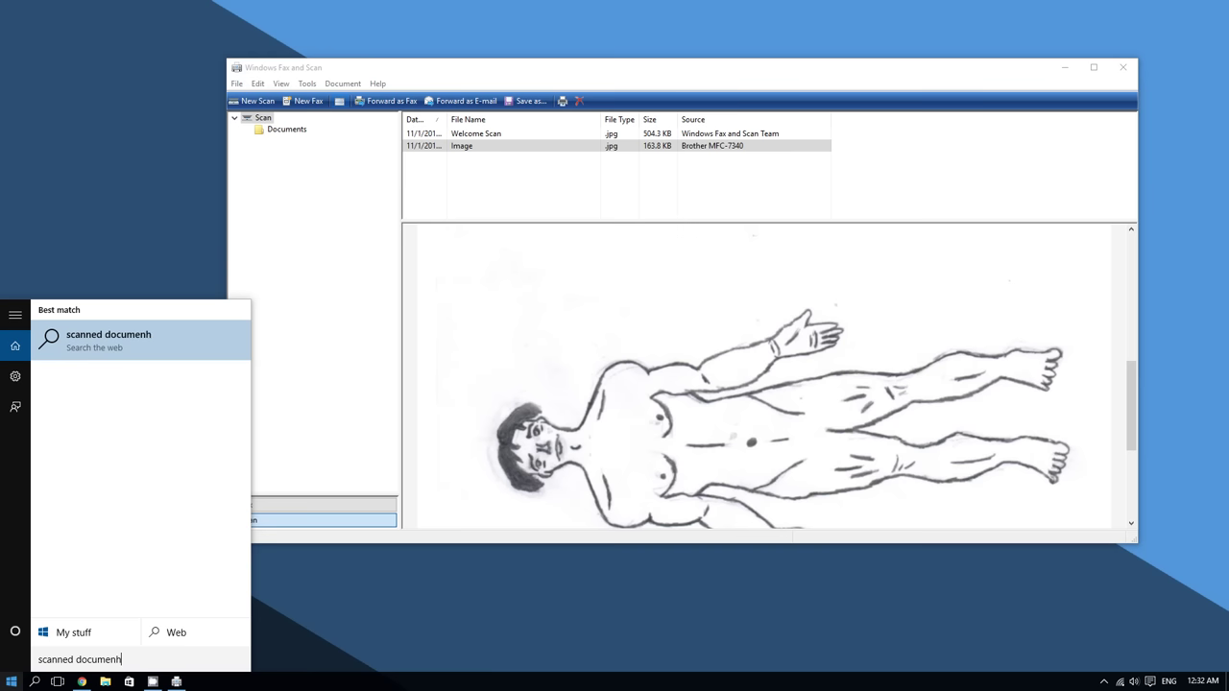
key(BackSpace)
text(ts)
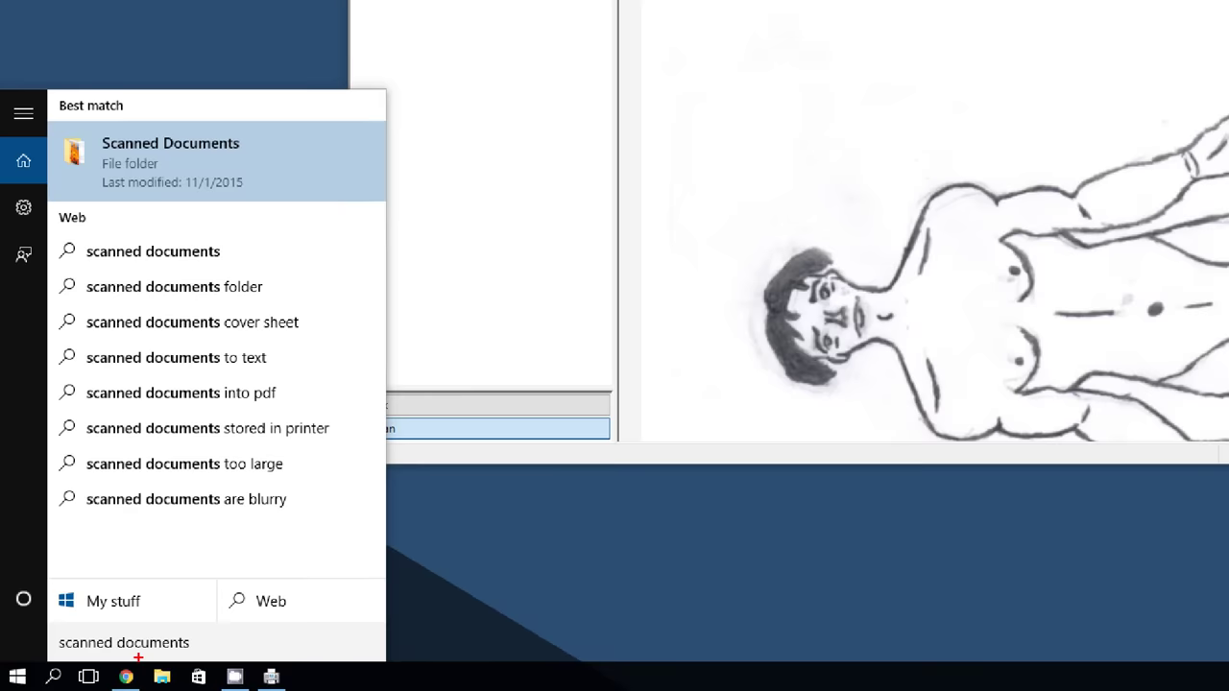
key(Escape)
key(super)
text(scanne)
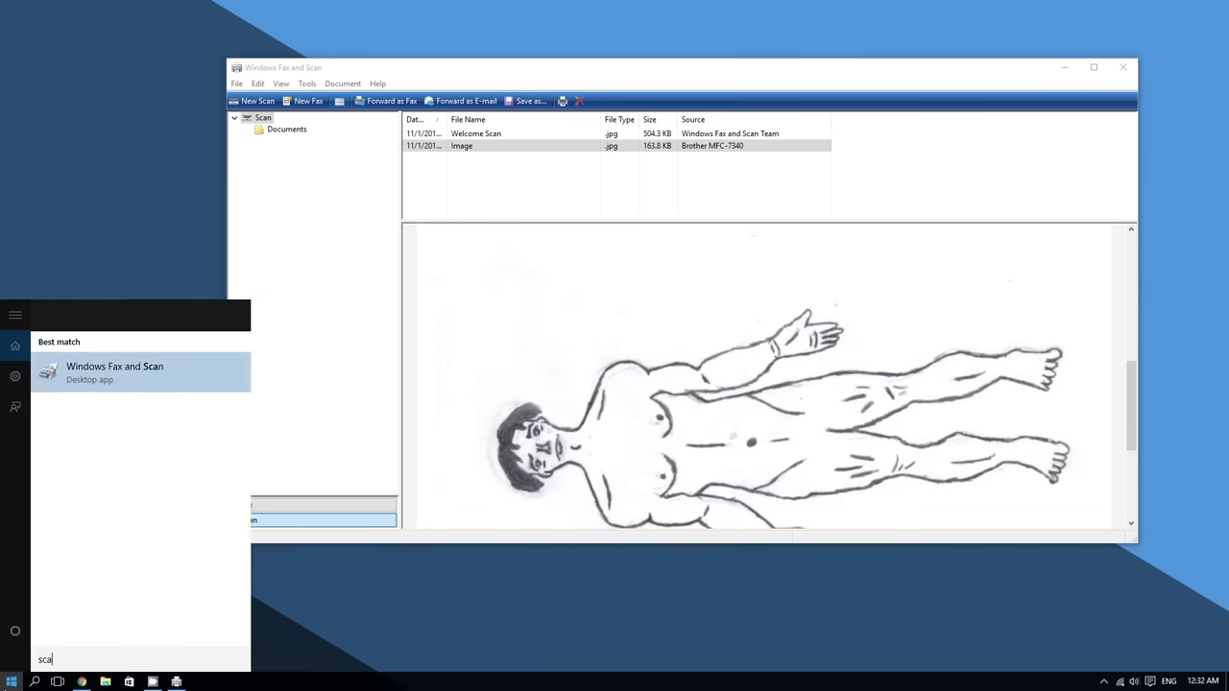
text(d documents)
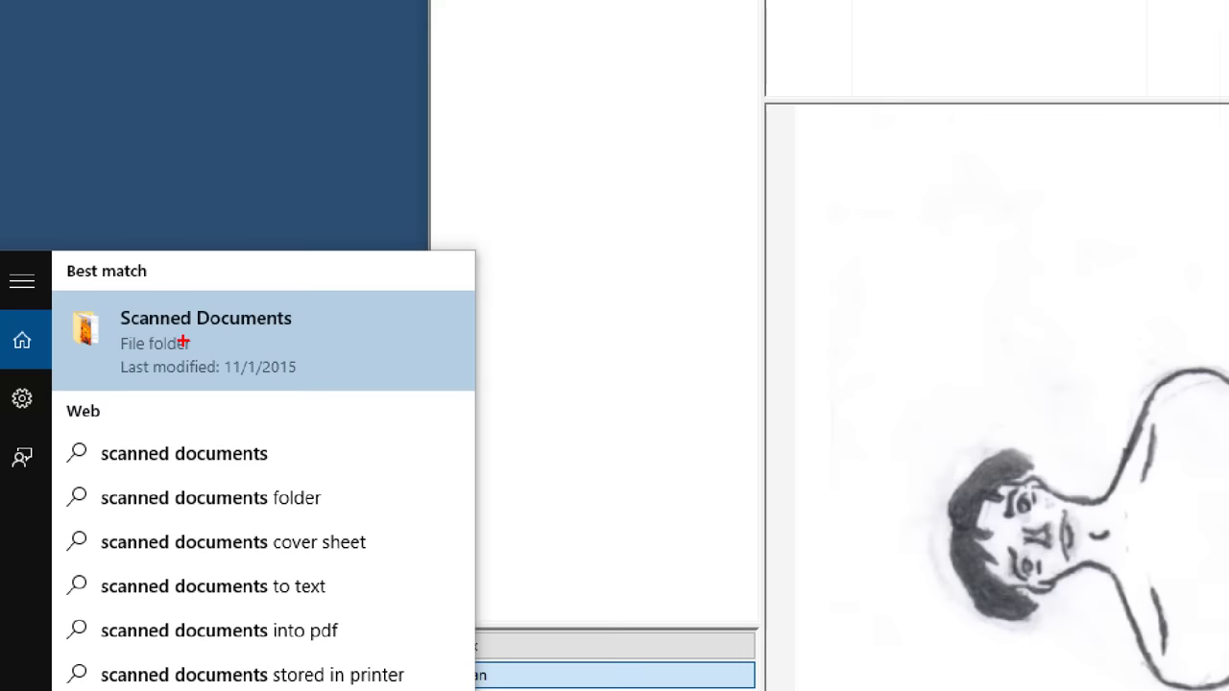
key(Escape)
key(super)
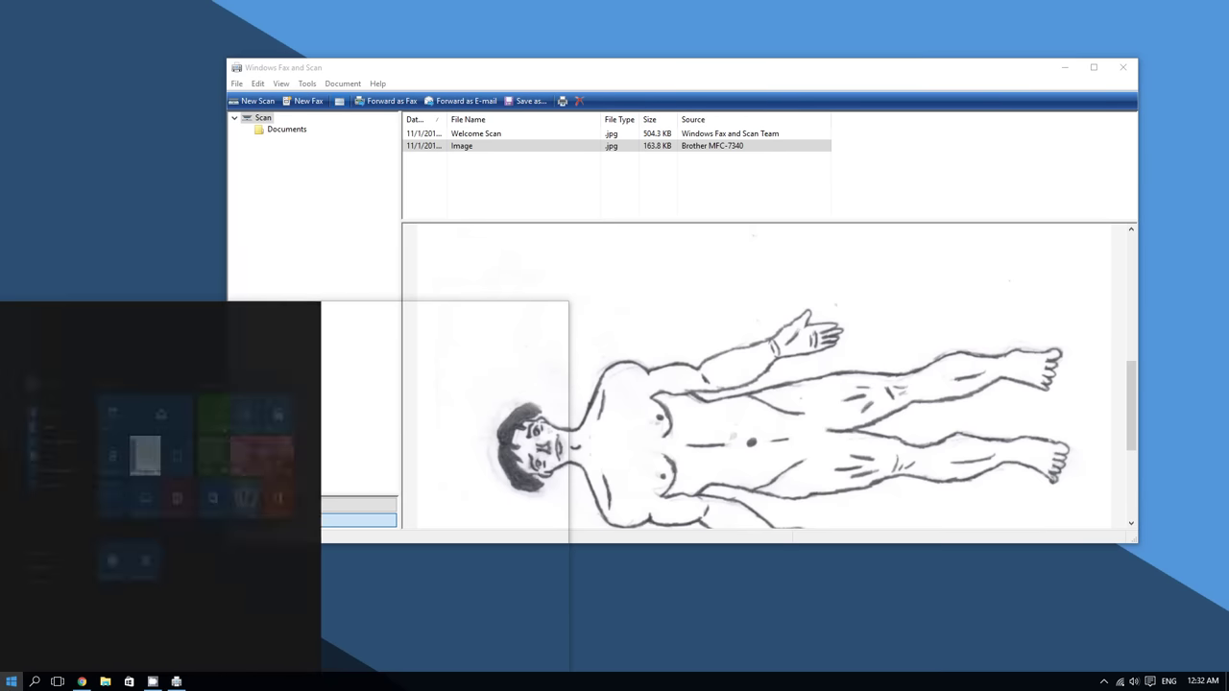
text(scanned)
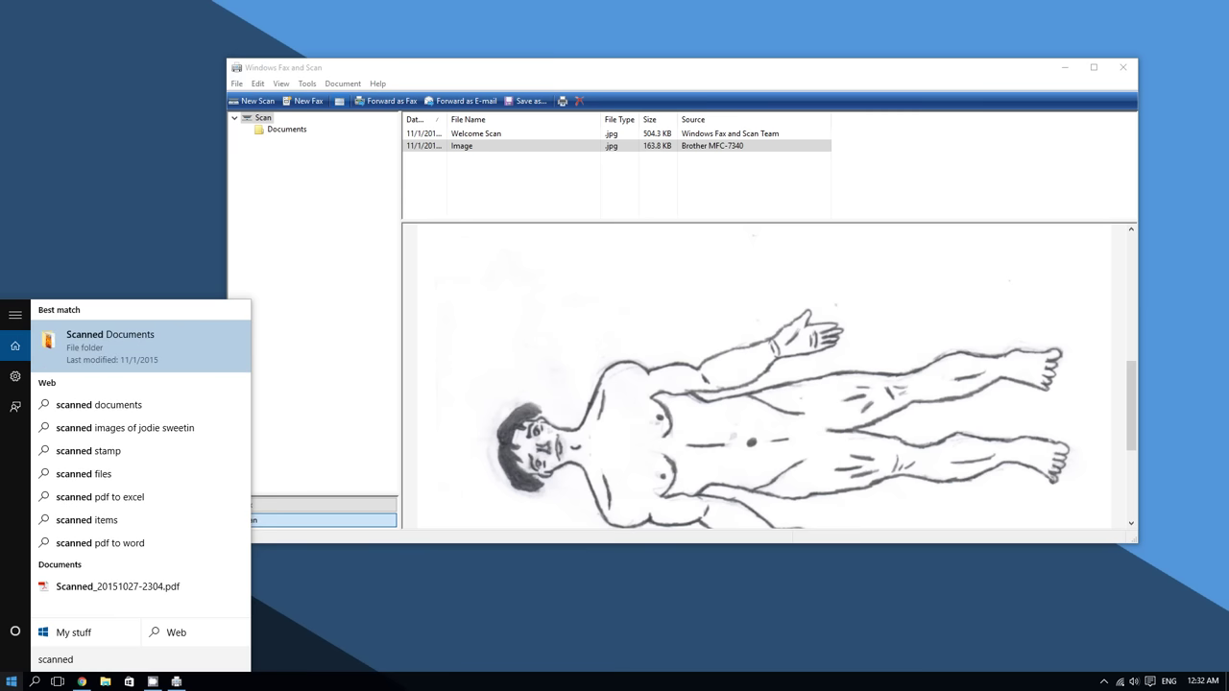
click(96, 331)
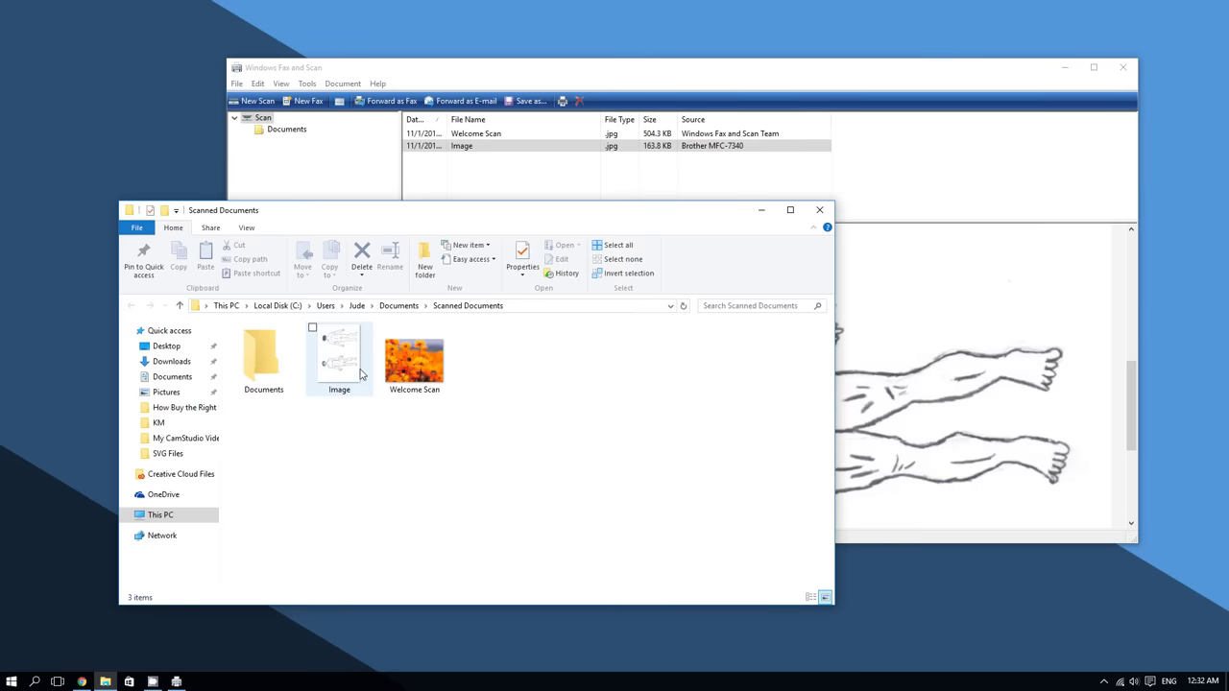
- View the scanned Image full size in the photo viewer, then open its shortcut menu
double_click(337, 318)
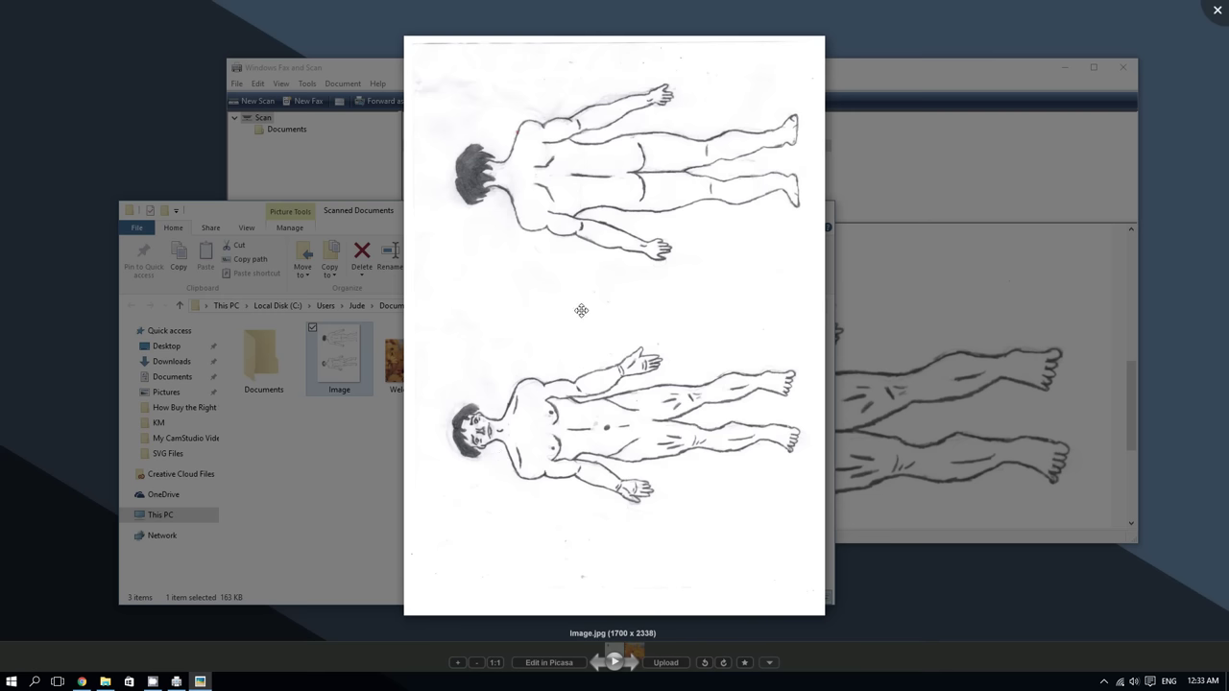
click(1219, 10)
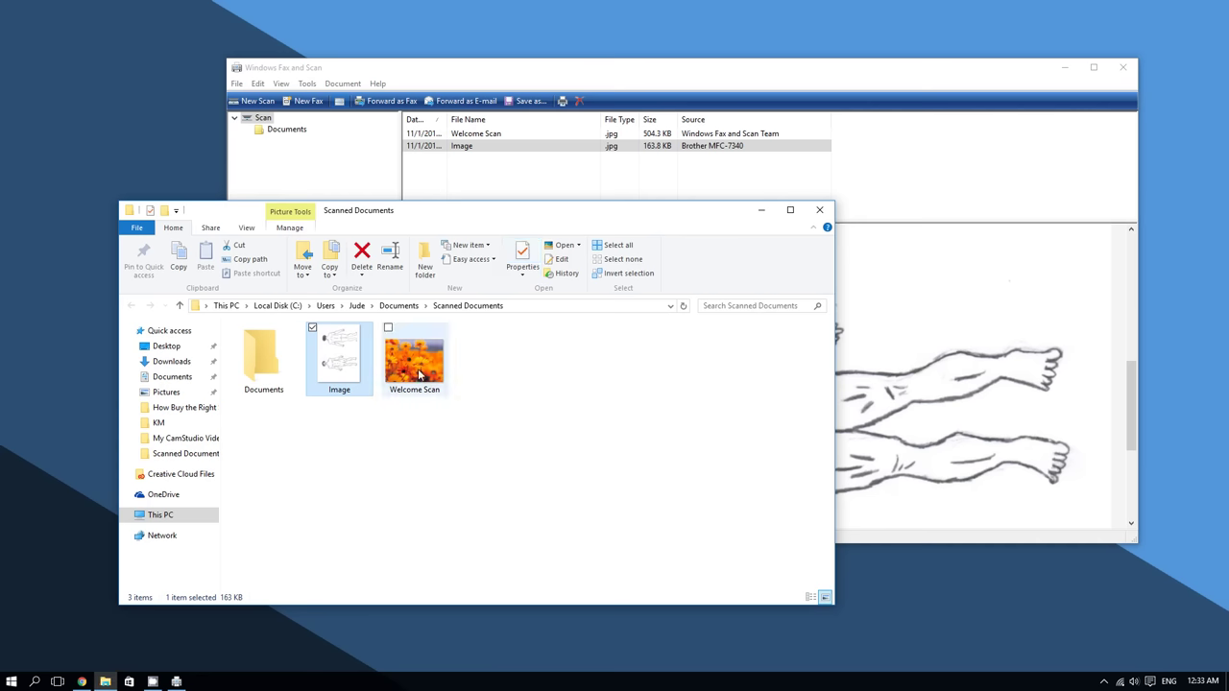
right_click(331, 363)
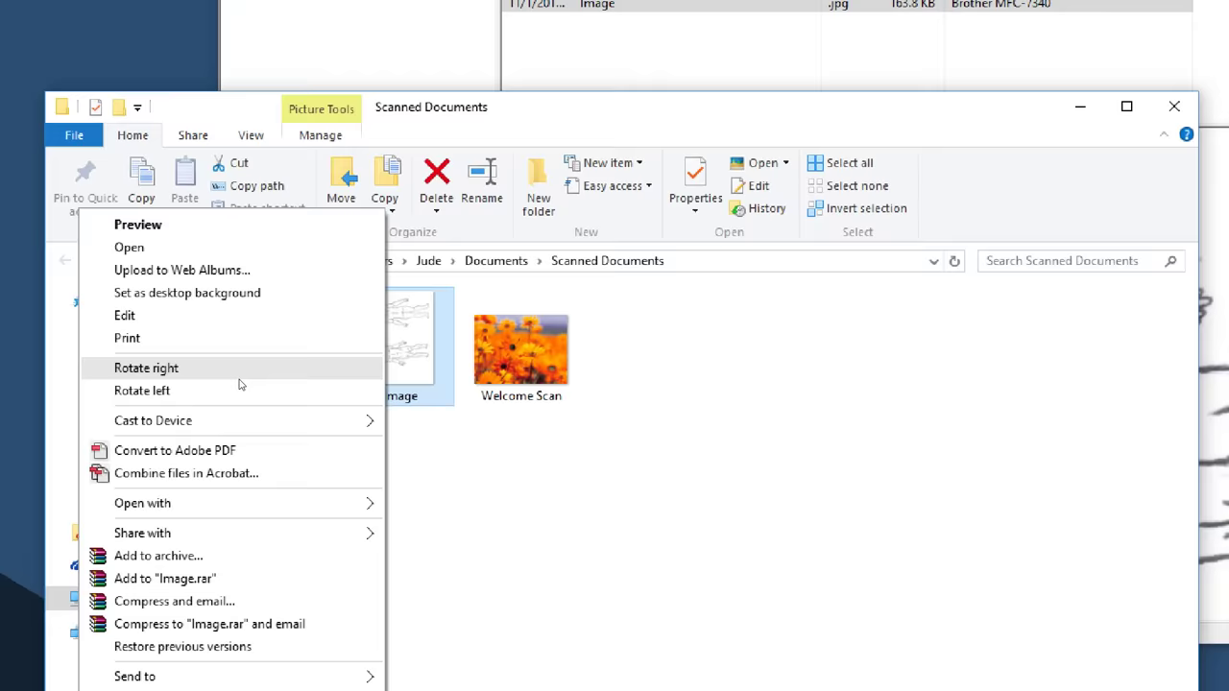